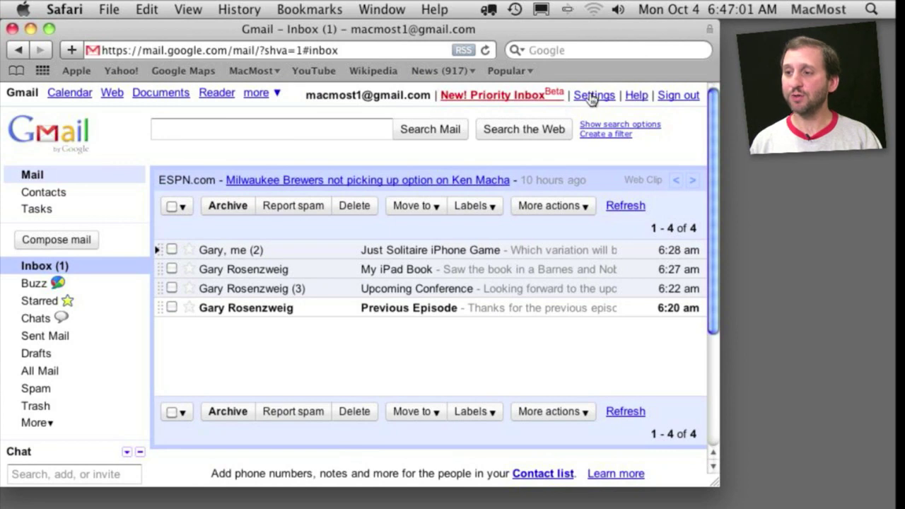
# Open Gmail settings, then move up and down through the inbox conversations with j and k
pyautogui.click(592, 98)
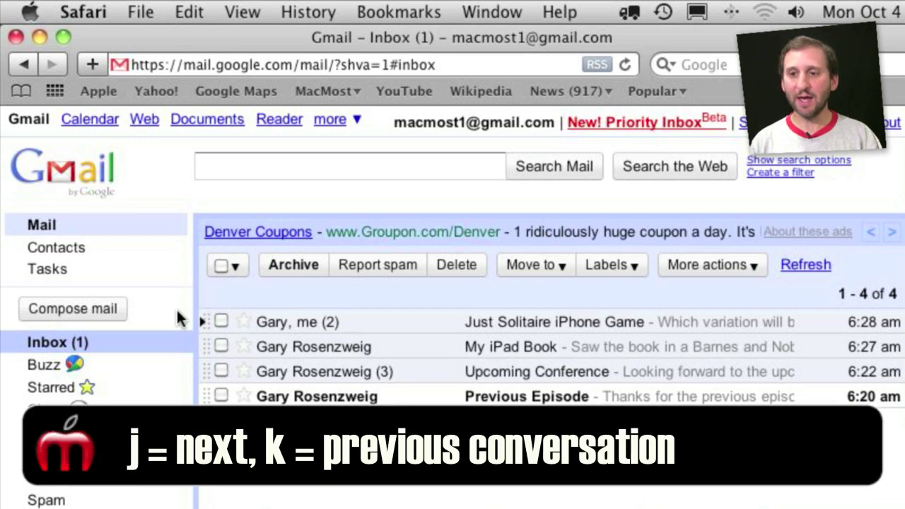
pyautogui.press('j')
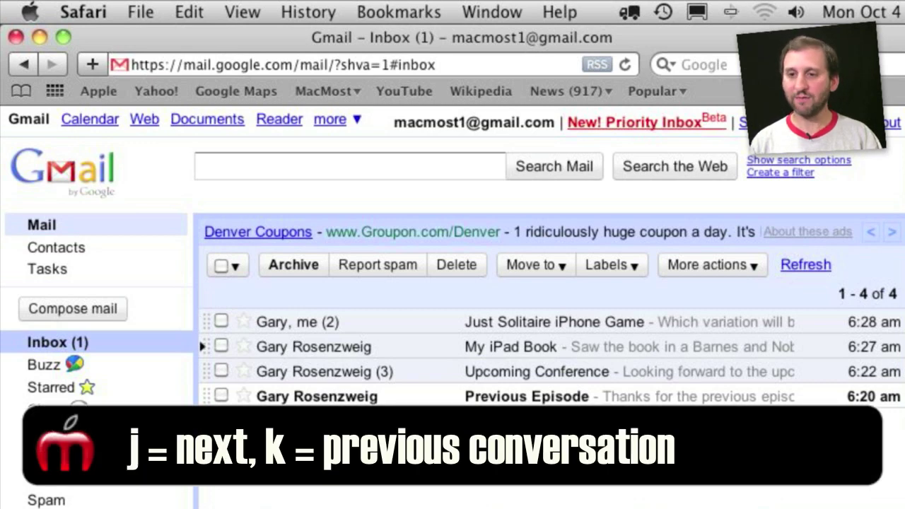
pyautogui.press('j')
pyautogui.press('k')
pyautogui.press('k')
pyautogui.press('j')
pyautogui.press('j')
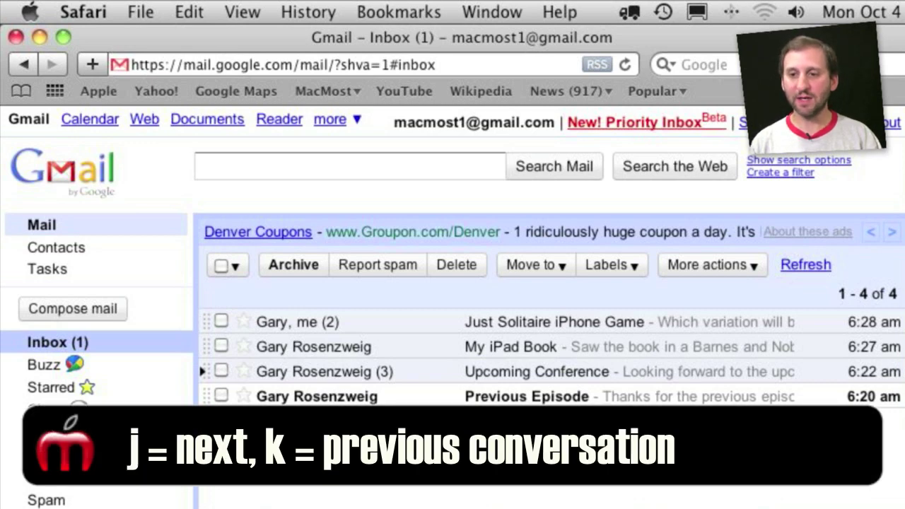
pyautogui.press('j')
pyautogui.press('k')
pyautogui.press('k')
pyautogui.press('k')
pyautogui.press('j')
pyautogui.press('j')
pyautogui.press('j')
pyautogui.press('k')
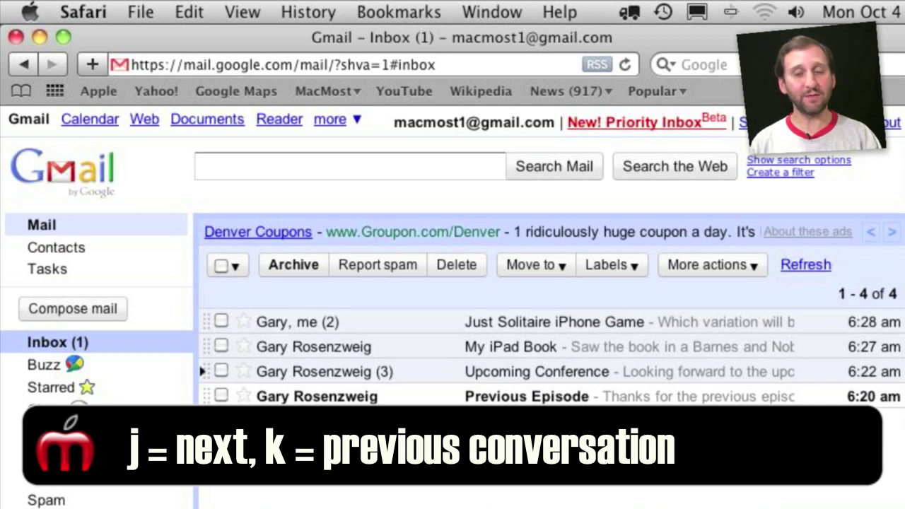
pyautogui.press('k')
pyautogui.press('k')
pyautogui.press('j')
pyautogui.press('j')
pyautogui.press('k')
pyautogui.press('k')
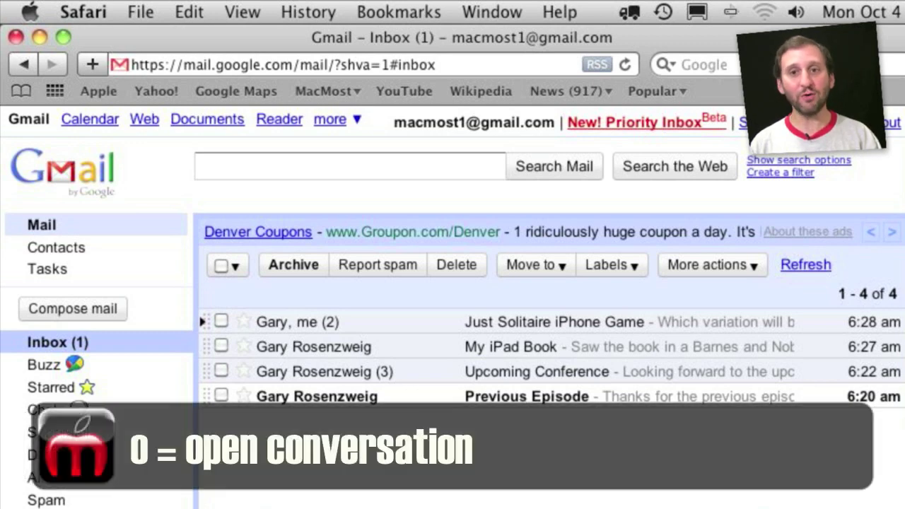
# Open and leave the Just Solitaire iPhone Game and My iPad Book conversations
pyautogui.press('o')
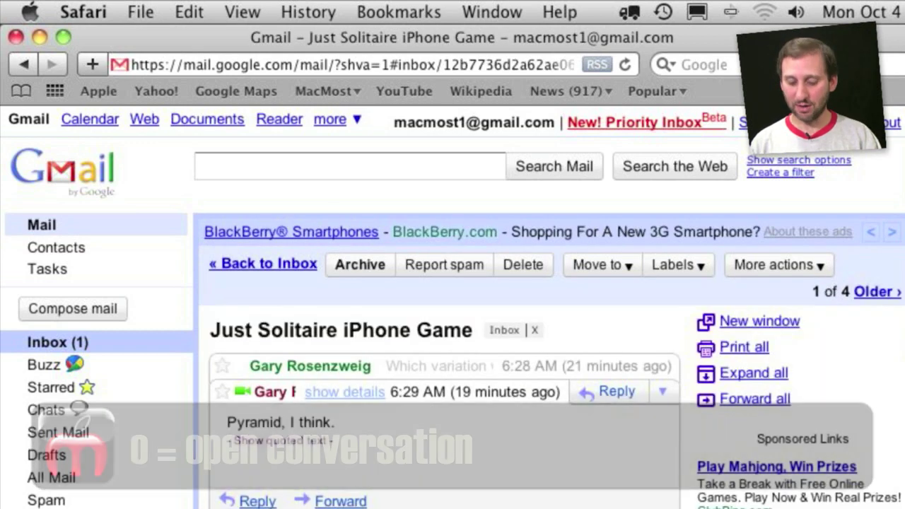
pyautogui.press('u')
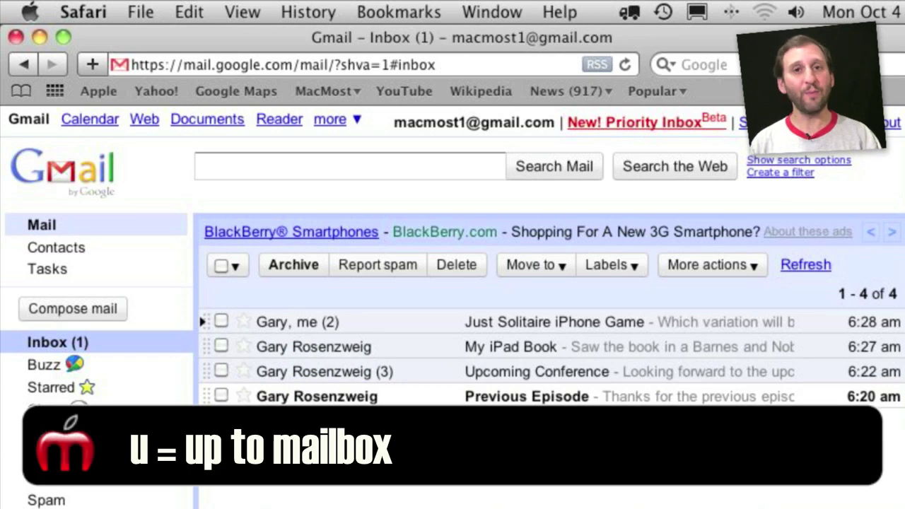
pyautogui.press('j')
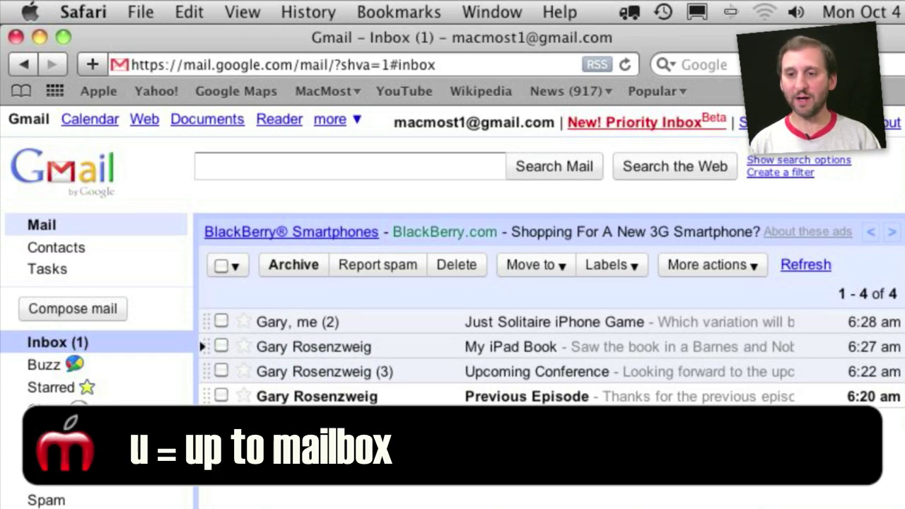
pyautogui.press('o')
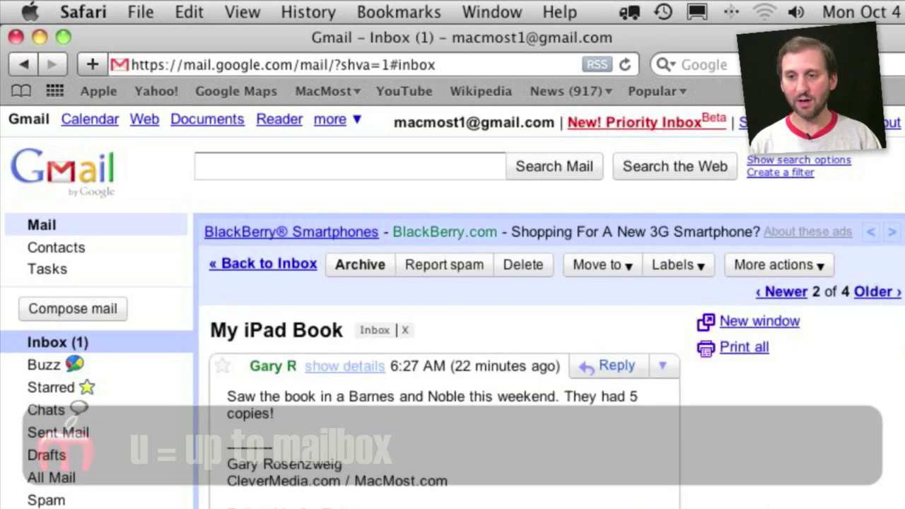
pyautogui.press('u')
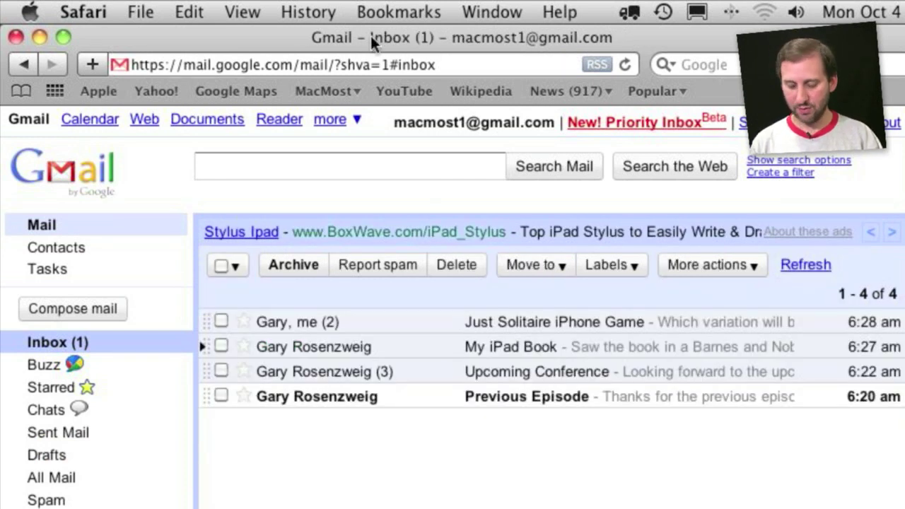
# Open Upcoming Conference and step between its 6:18 and 6:22 messages
pyautogui.press('j')
pyautogui.press('o')
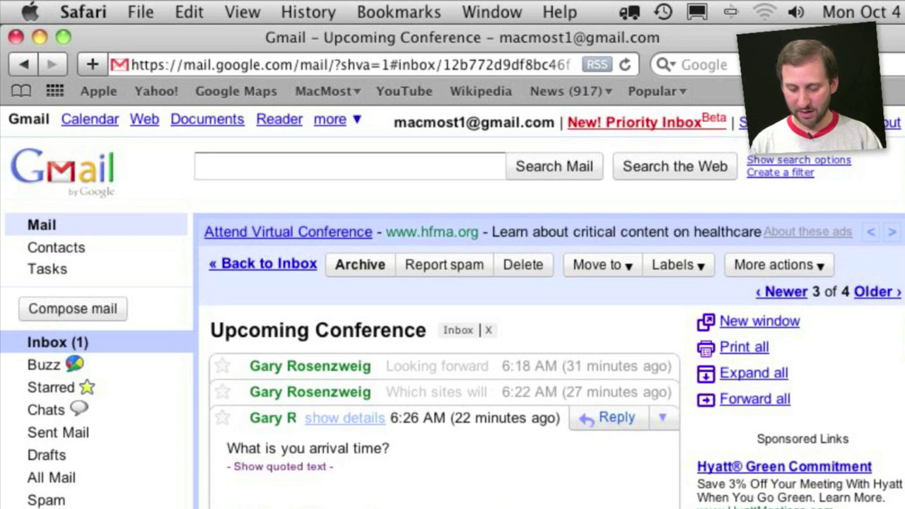
pyautogui.press('p')
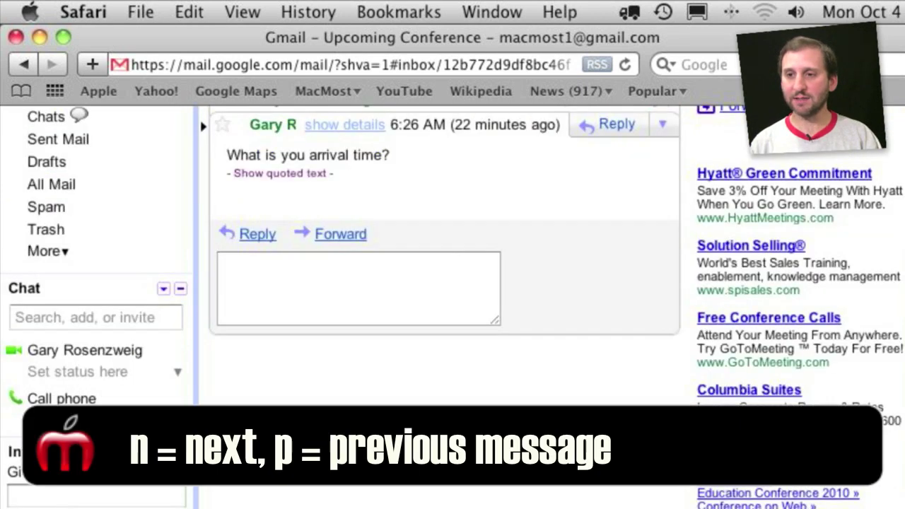
pyautogui.press('p')
pyautogui.press('n')
pyautogui.press('n')
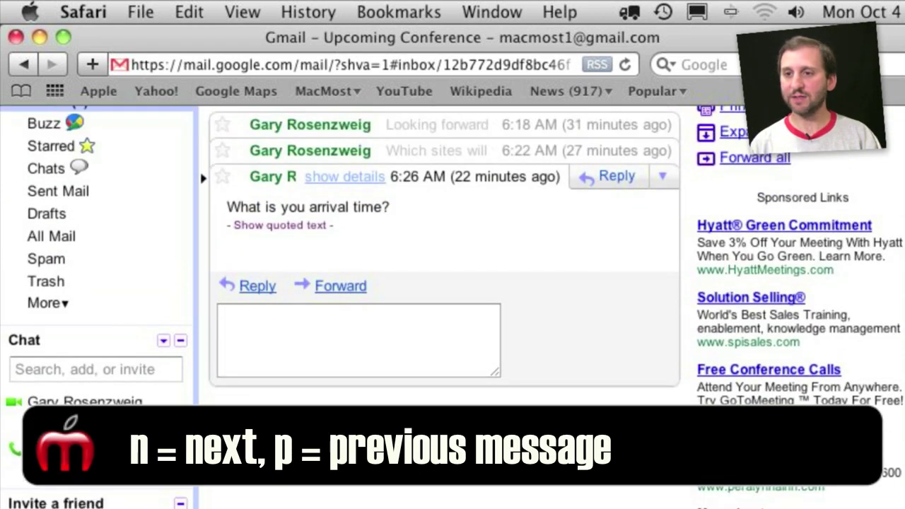
pyautogui.press('p')
pyautogui.press('p')
pyautogui.press('n')
pyautogui.press('n')
pyautogui.press('p')
pyautogui.press('p')
pyautogui.press('n')
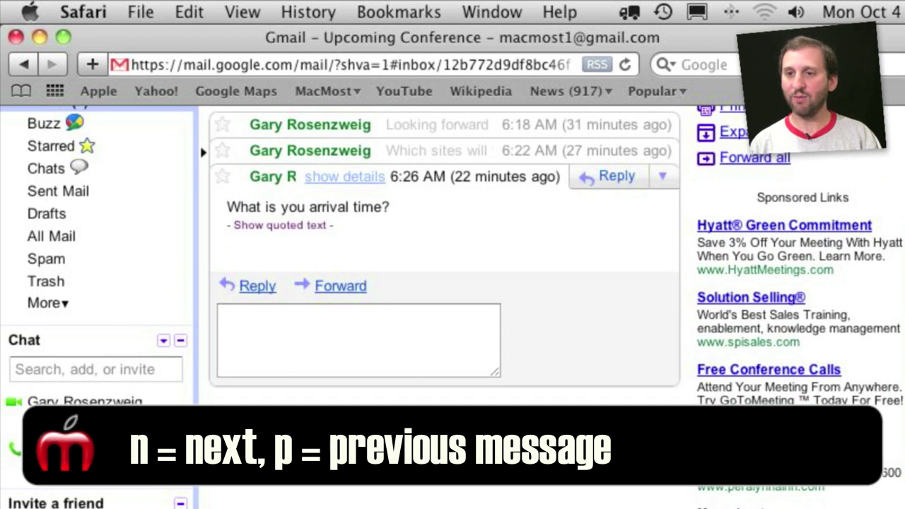
pyautogui.press('p')
pyautogui.press('n')
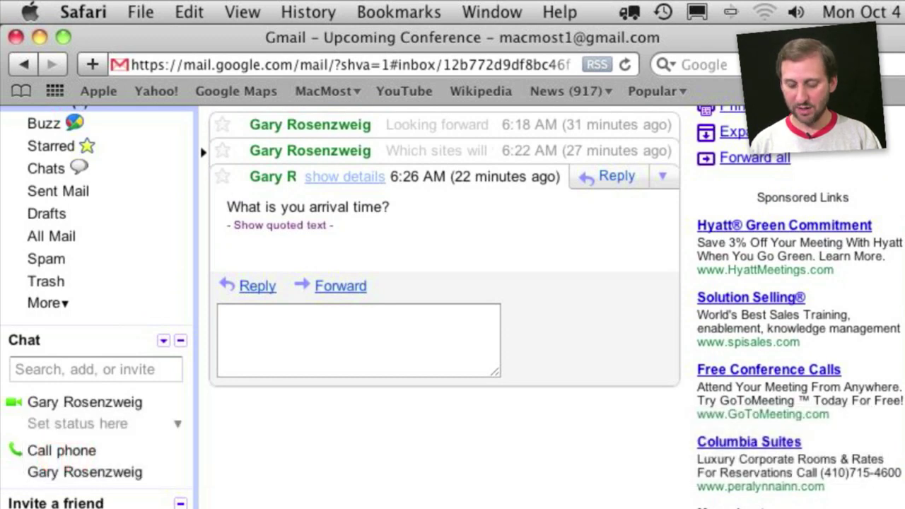
pyautogui.press('p')
# Expand and collapse the 6:18 message, expand the 6:22 message, then return to the inbox
pyautogui.press('o')
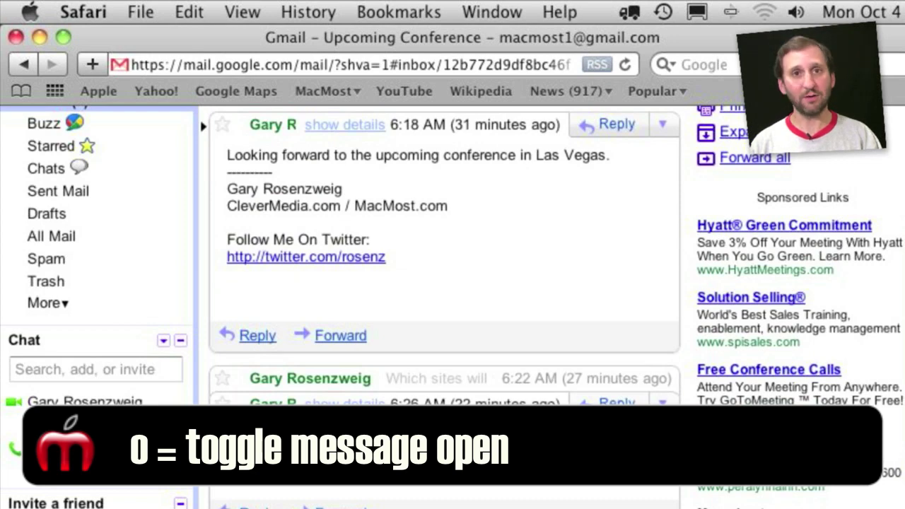
pyautogui.press('o')
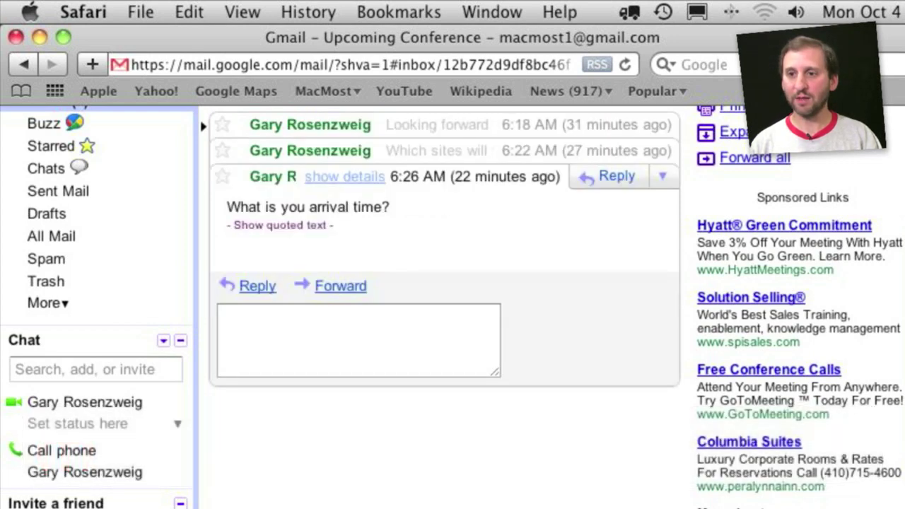
pyautogui.press('n')
pyautogui.press('o')
pyautogui.press('o')
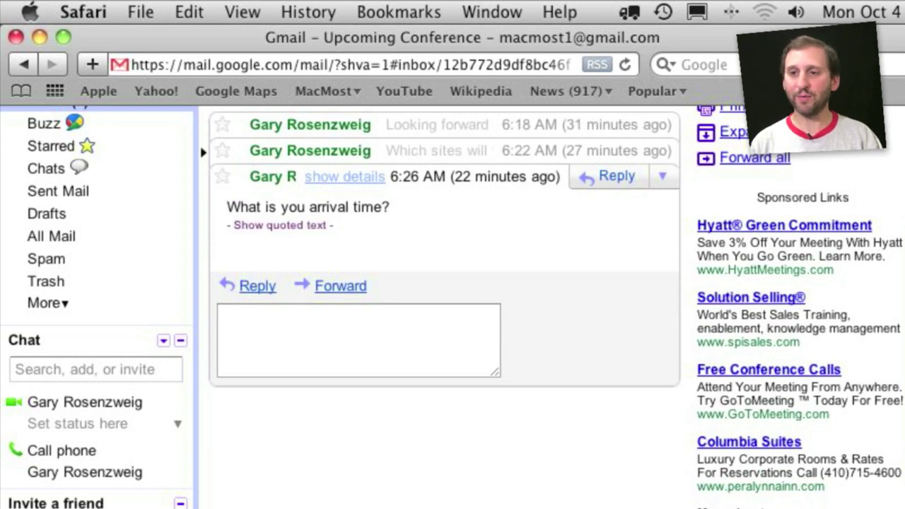
pyautogui.press('u')
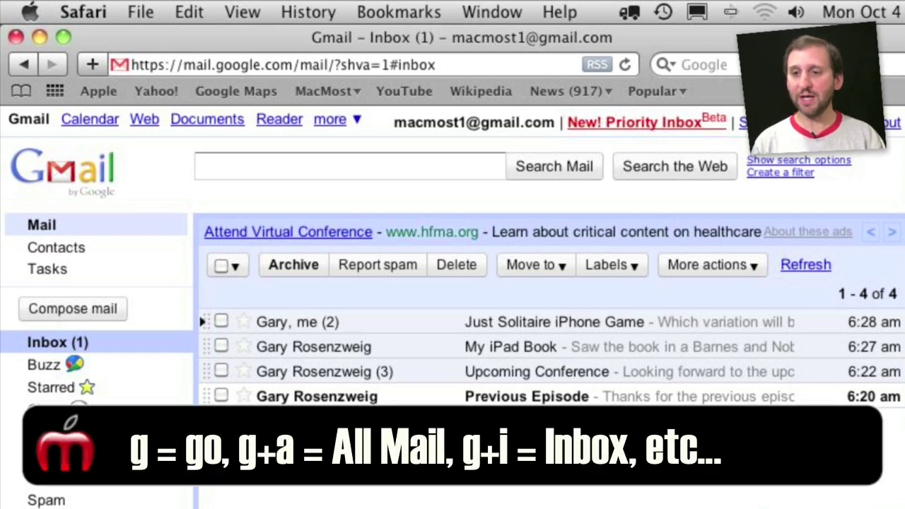
# Jump to All Mail, then Drafts, then back to the Inbox
pyautogui.press('g')
pyautogui.press('a')
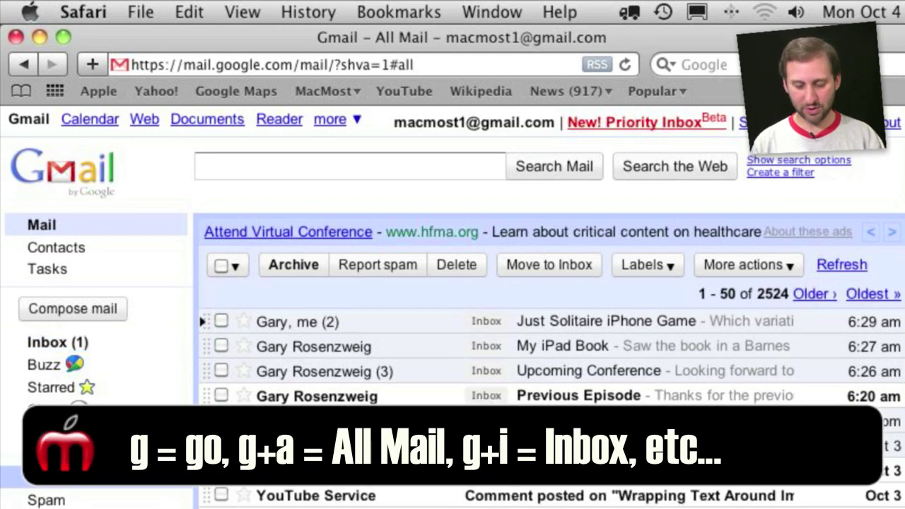
pyautogui.press('g')
pyautogui.press('d')
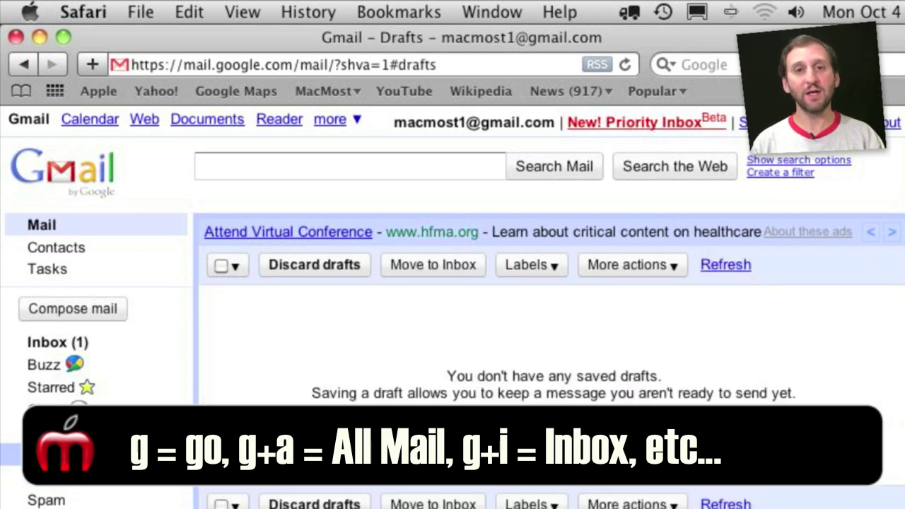
pyautogui.press('g')
pyautogui.press('i')
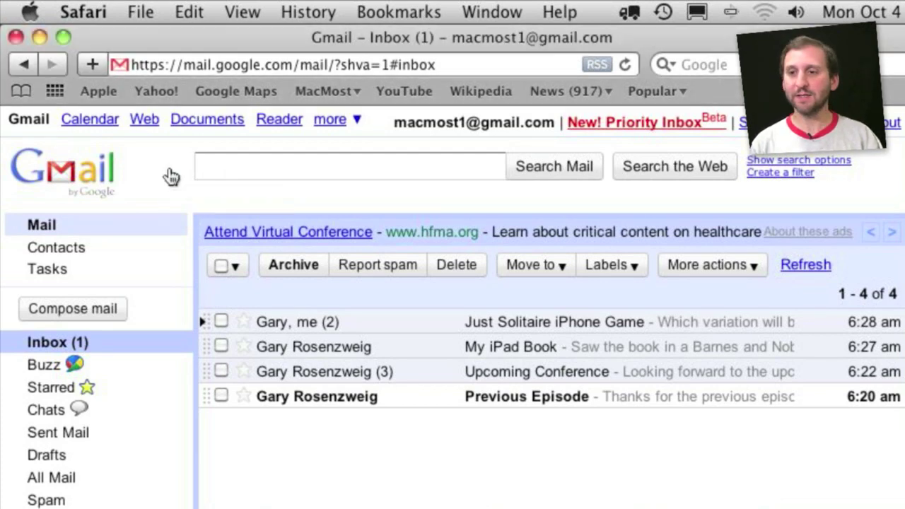
# Start a new blank message and move from the recipients to the message body
pyautogui.press('c')
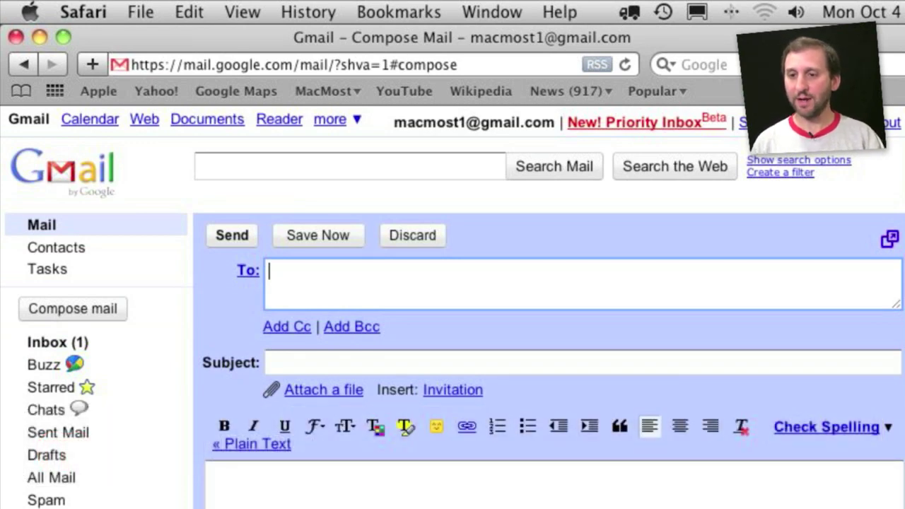
pyautogui.press('Tab')
pyautogui.press('Tab')
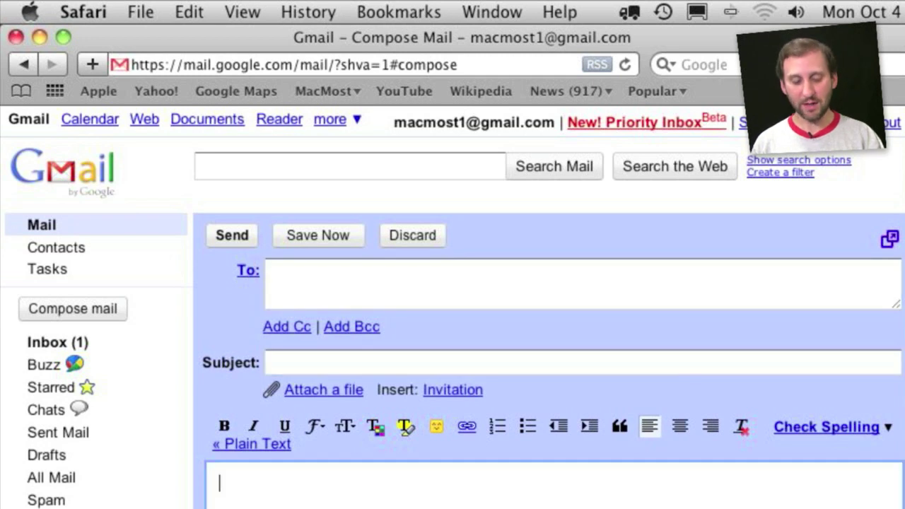
pyautogui.scroll(-5, 47, 163)
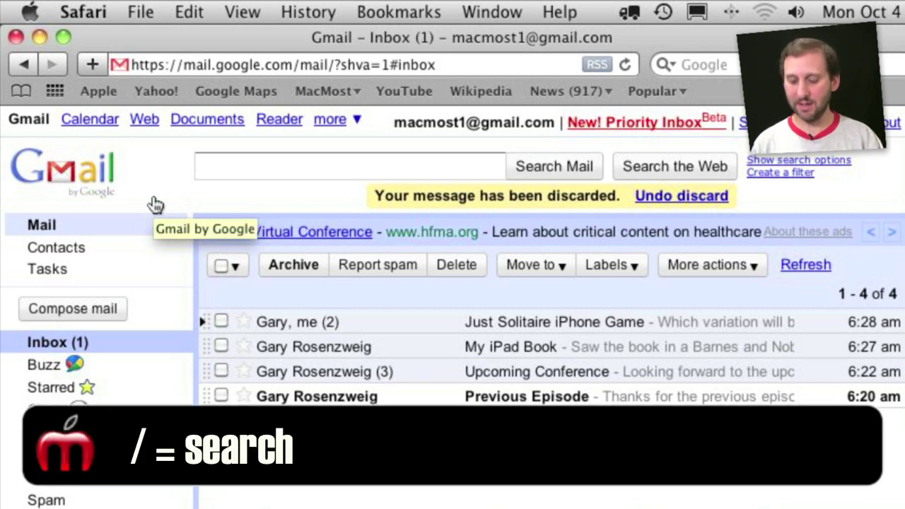
# Focus the search box, leave it, and move the marker down to My iPad Book
pyautogui.press('/')
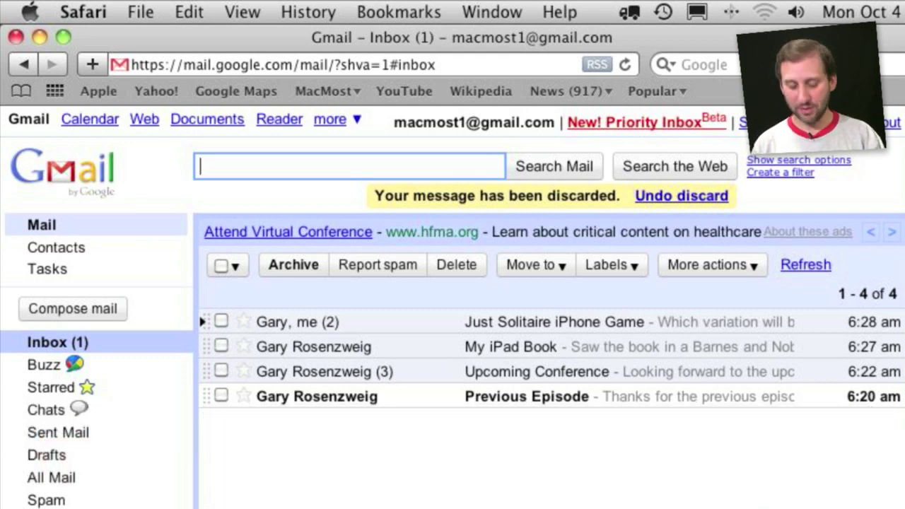
pyautogui.press('Escape')
pyautogui.press('j')
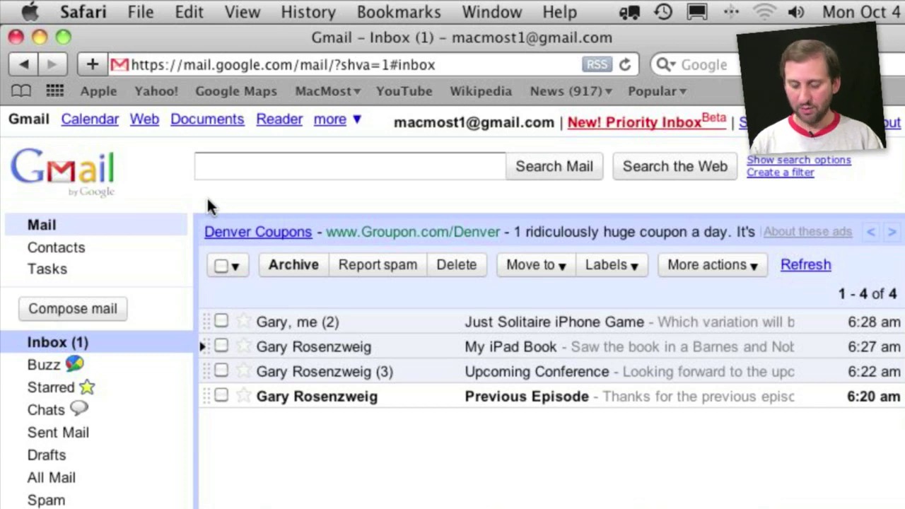
pyautogui.press('j')
pyautogui.press('k')
pyautogui.press('j')
pyautogui.press('k')
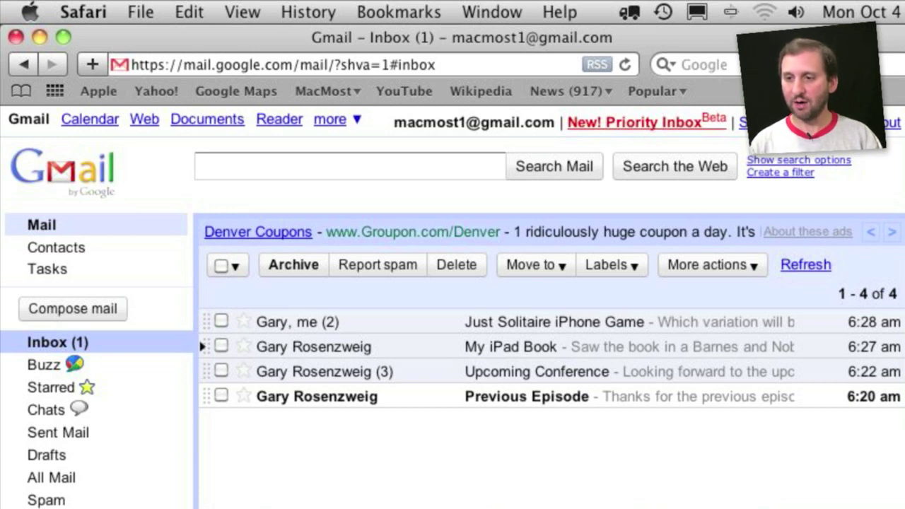
pyautogui.press('o')
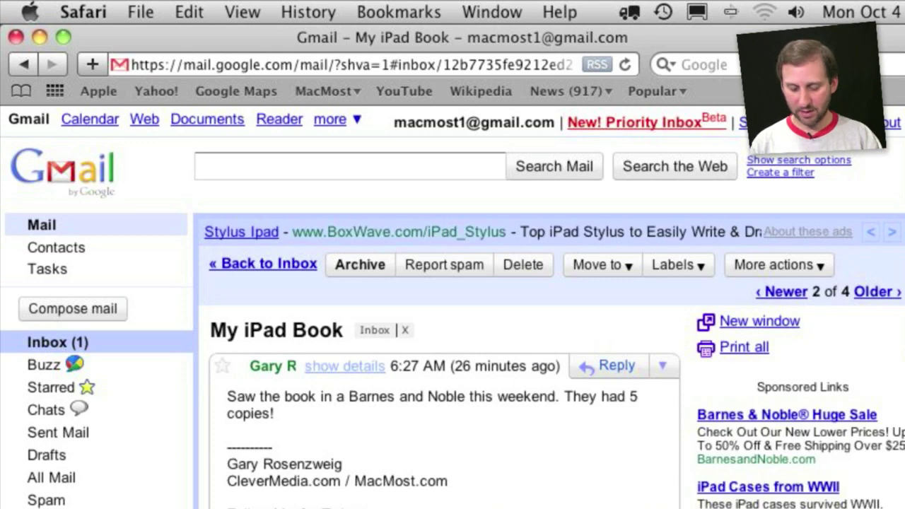
pyautogui.press('n')
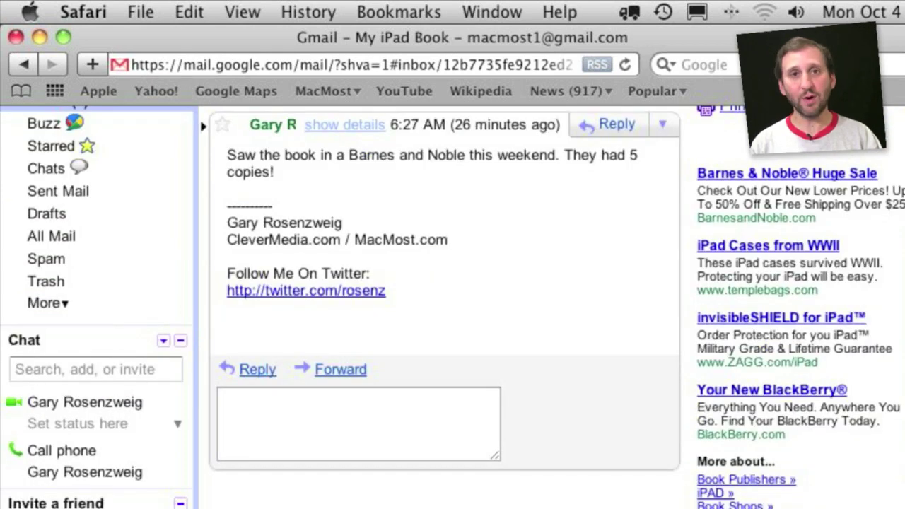
pyautogui.press('r')
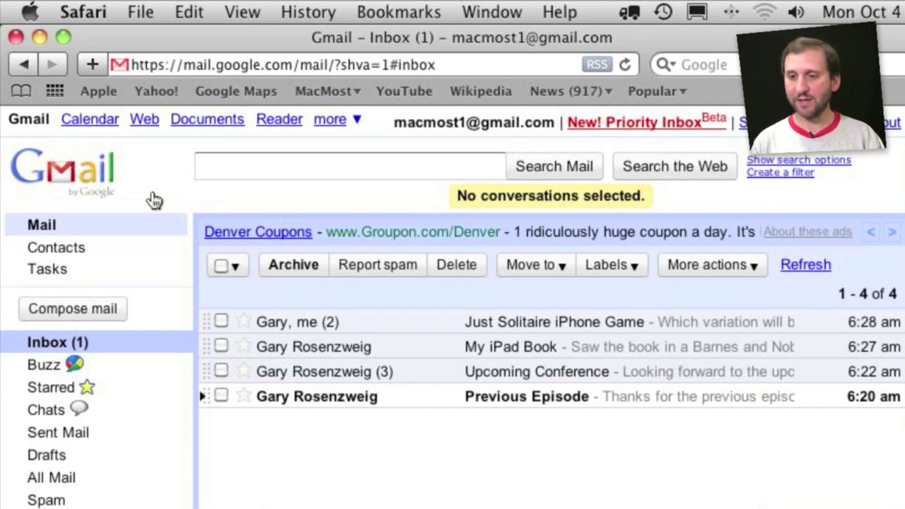
pyautogui.press('k')
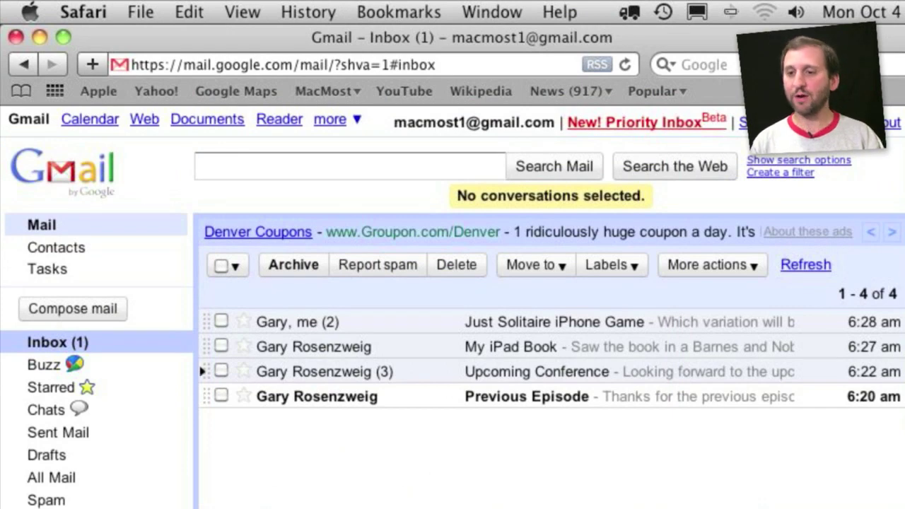
# Open the My iPad Book conversation and archive it
pyautogui.press('k')
pyautogui.press('o')
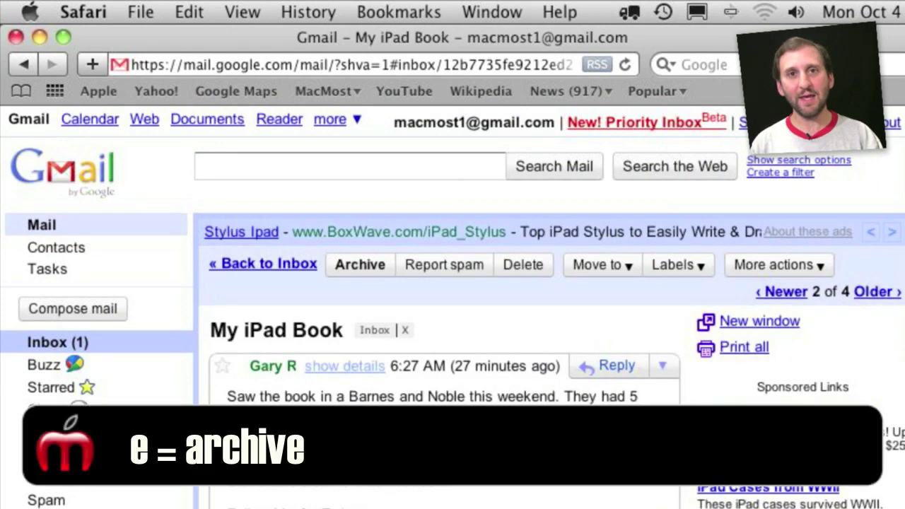
pyautogui.press('e')
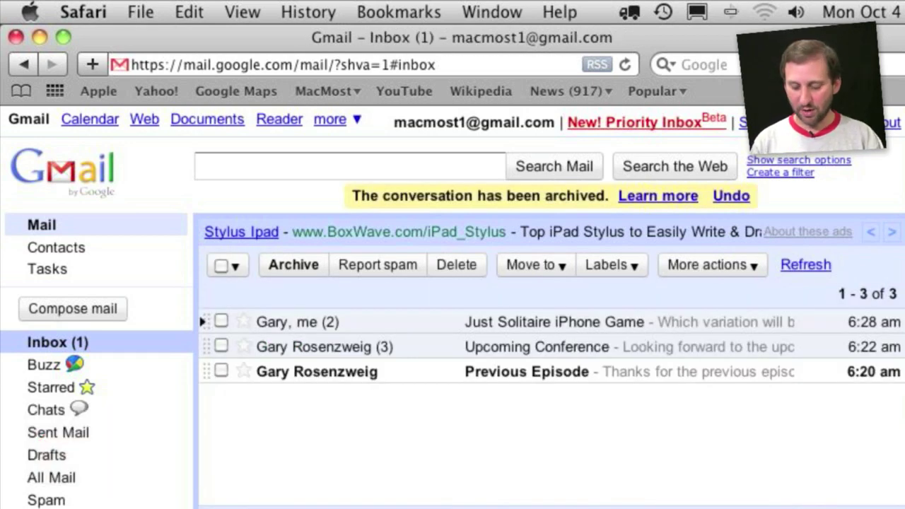
# Select Previous Episode and Upcoming Conference and archive both together
pyautogui.press('j')
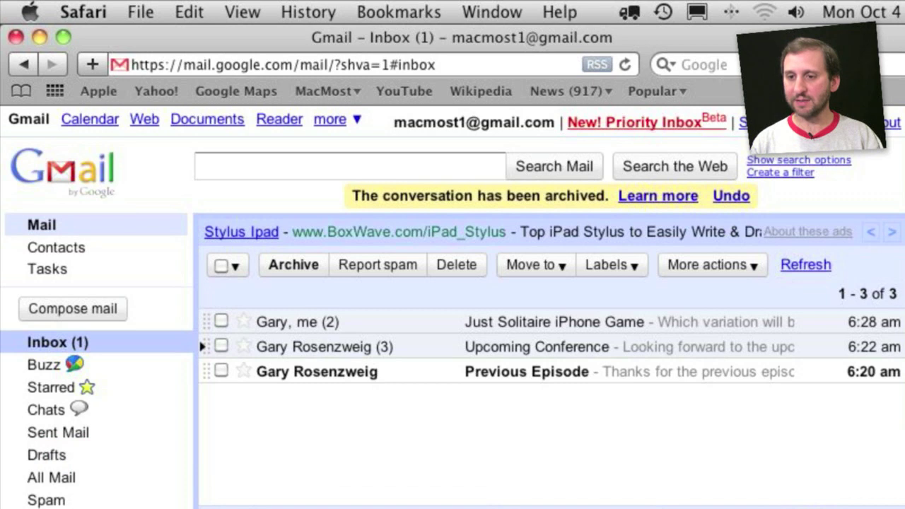
pyautogui.press('j')
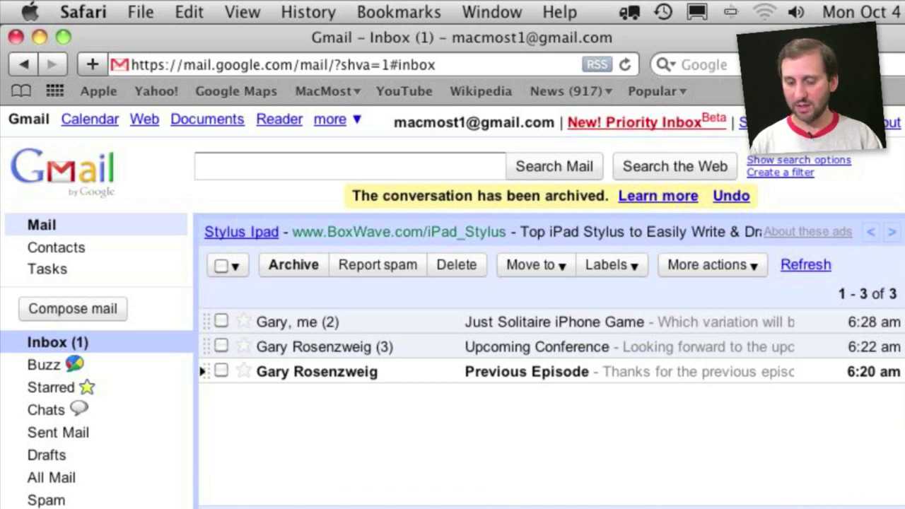
pyautogui.press('x')
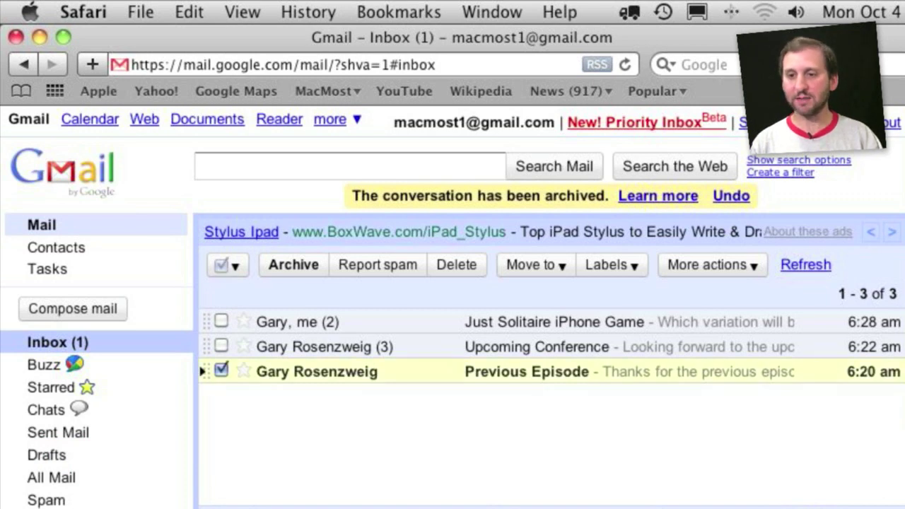
pyautogui.press('k')
pyautogui.press('x')
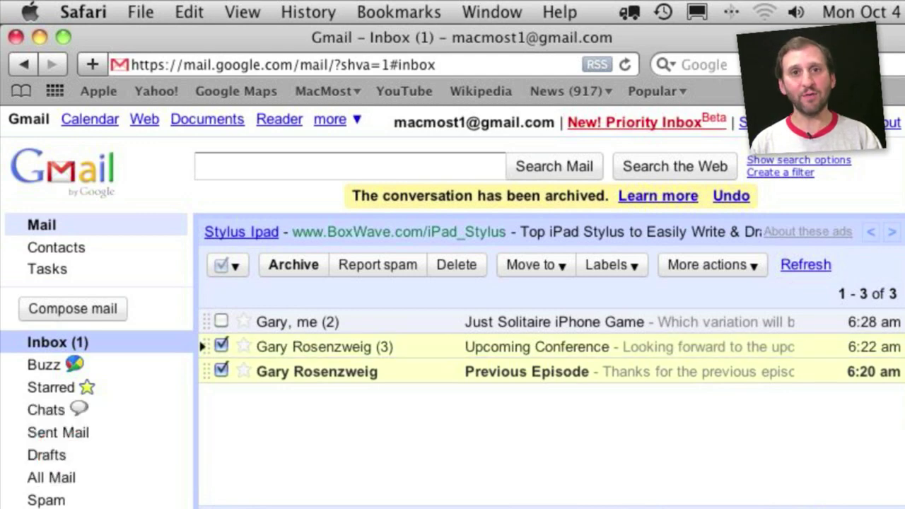
pyautogui.press('e')
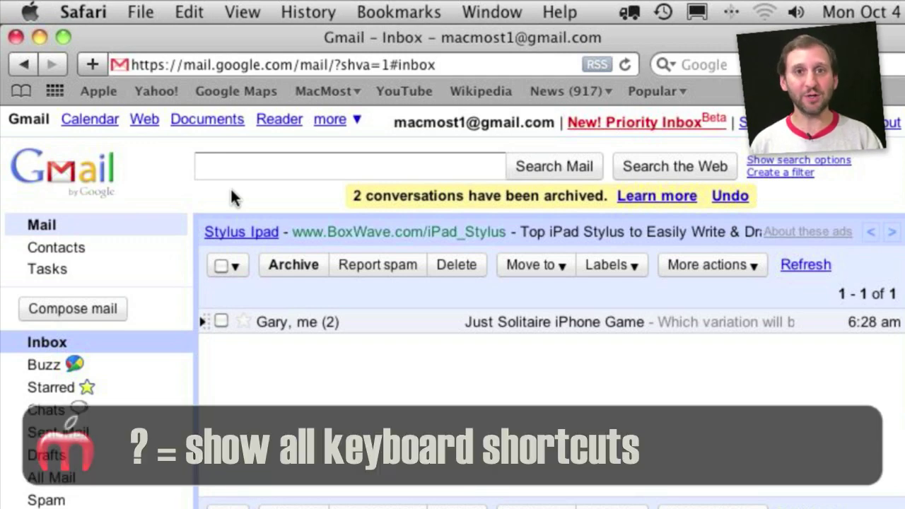
# Show the keyboard shortcuts overlay, close it, and bring it back up
pyautogui.hotkey('shift', '/')
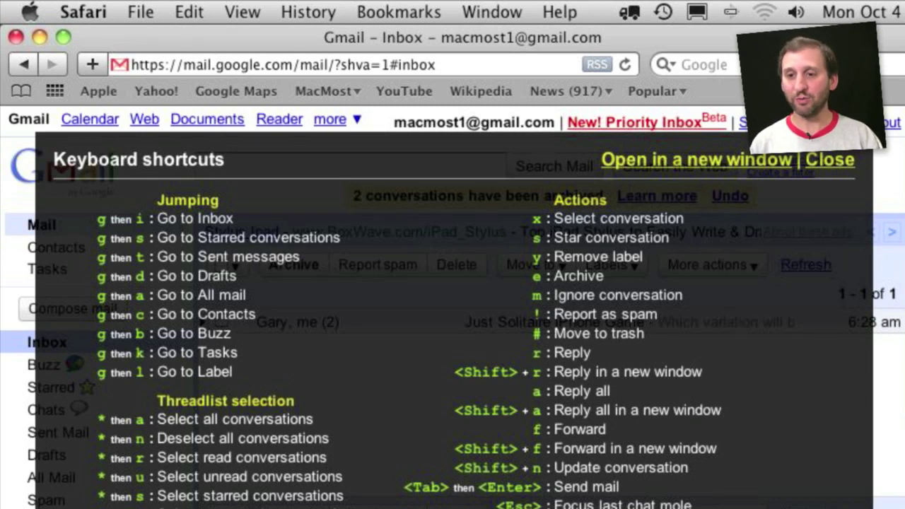
pyautogui.press('Escape')
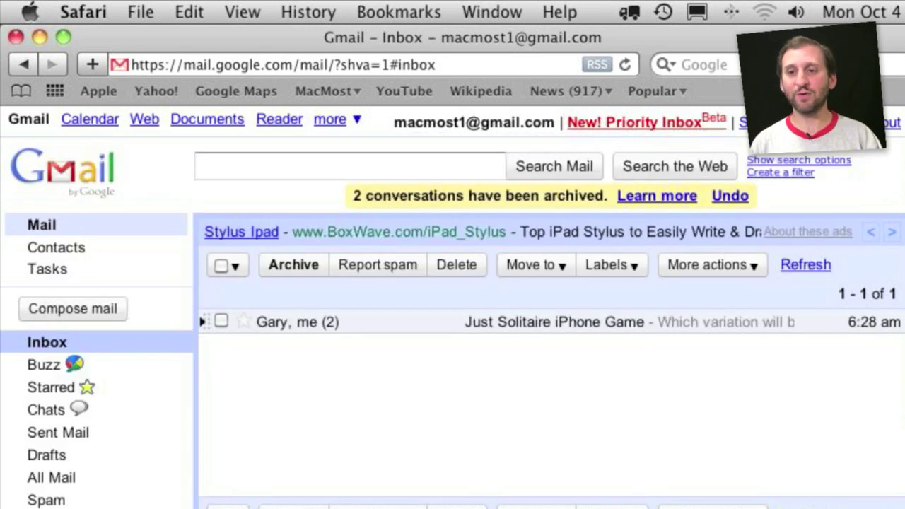
pyautogui.hotkey('shift', '/')
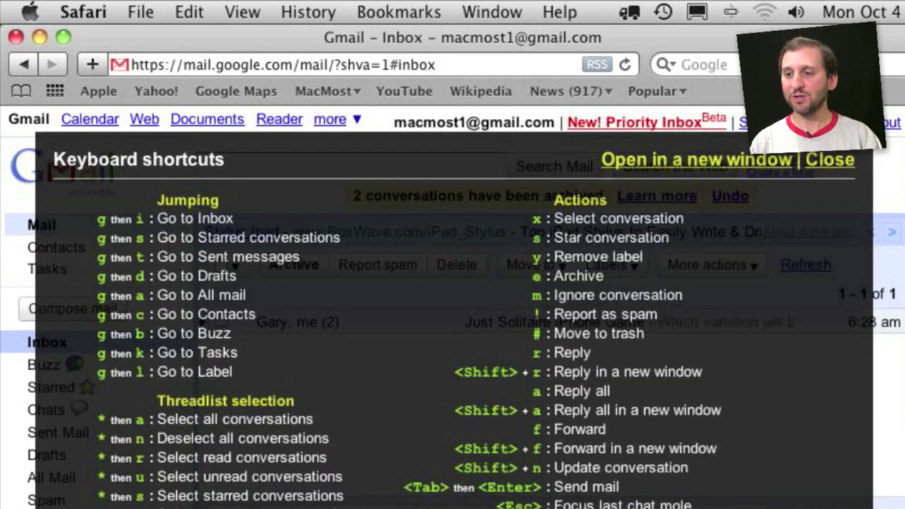